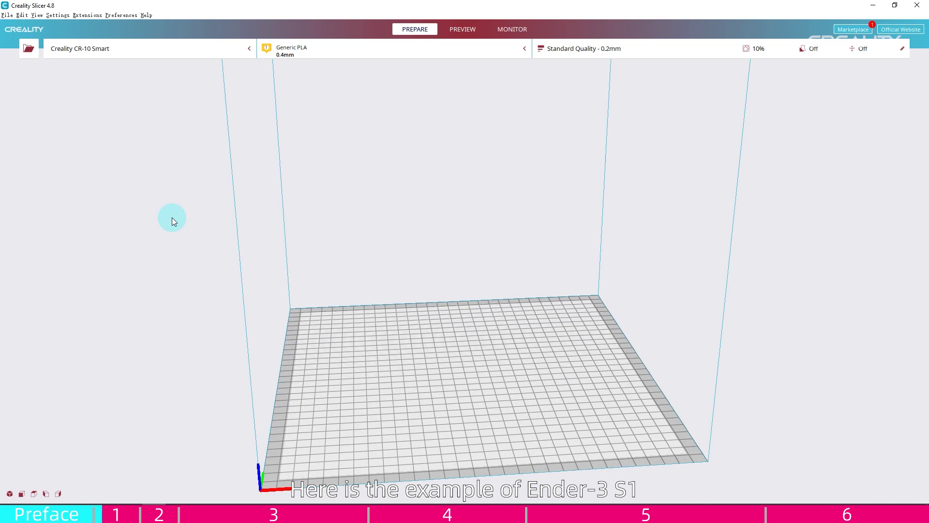
Step: Add the Creality Ender-3 S1 printer with its default machine settings
left_click(140, 51)
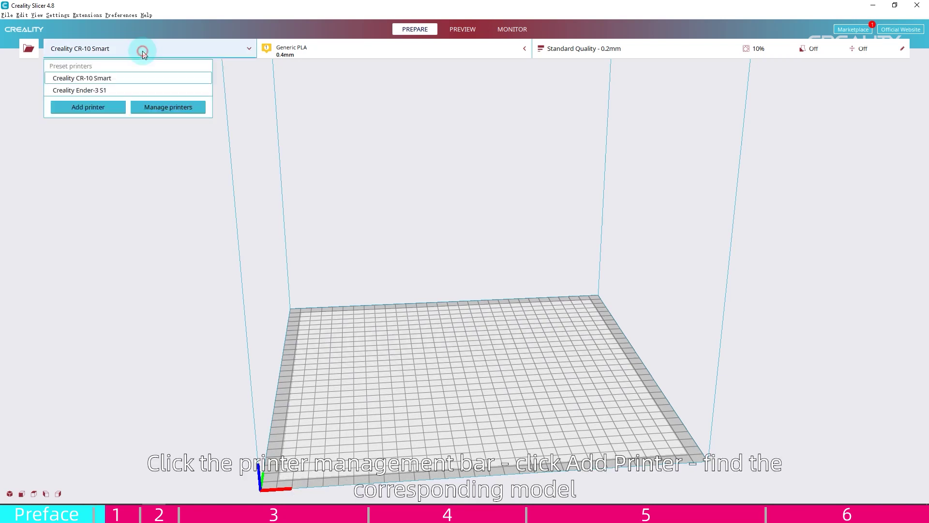
left_click(102, 108)
left_click_drag(429, 203, 434, 339)
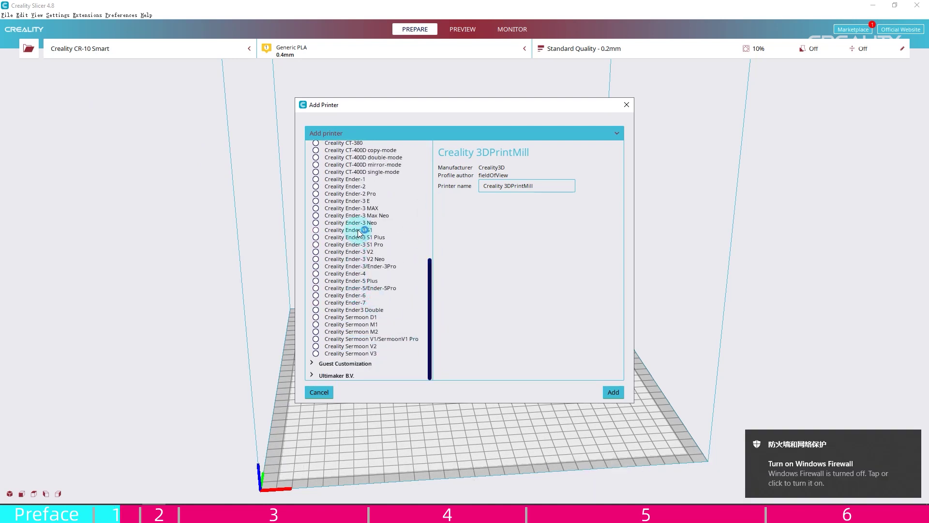
left_click(315, 230)
left_click(613, 392)
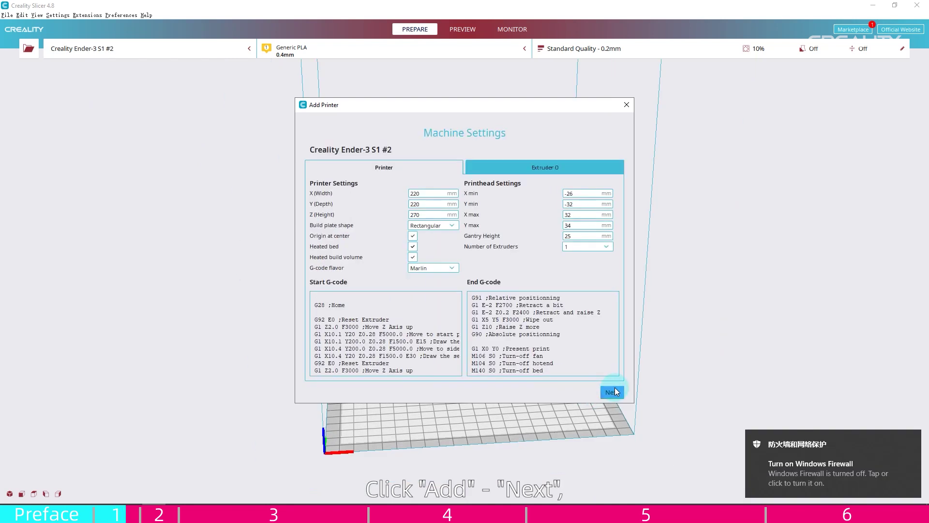
left_click(614, 393)
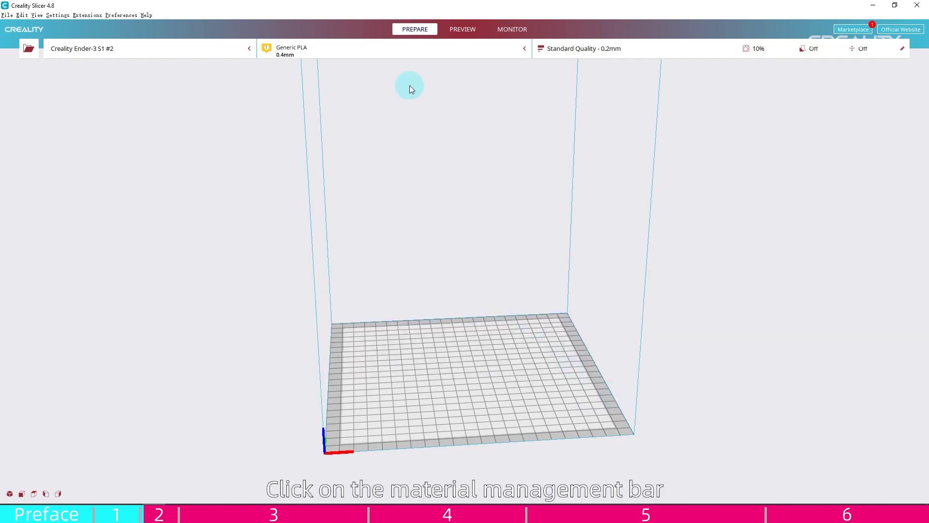
Step: Confirm the material stays Generic PLA and the nozzle stays 0.4mm
left_click(429, 52)
left_click(478, 89)
mouse_move(508, 101)
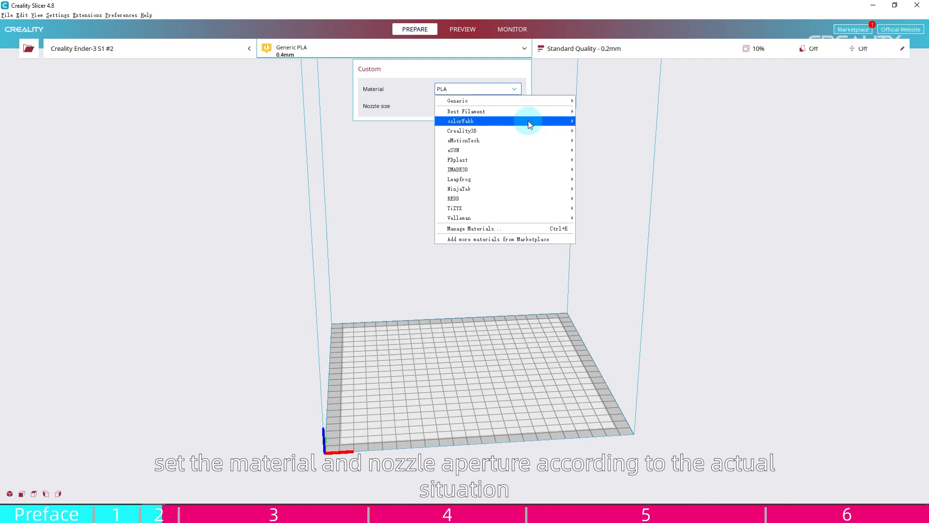
left_click(396, 144)
left_click(450, 48)
left_click(474, 106)
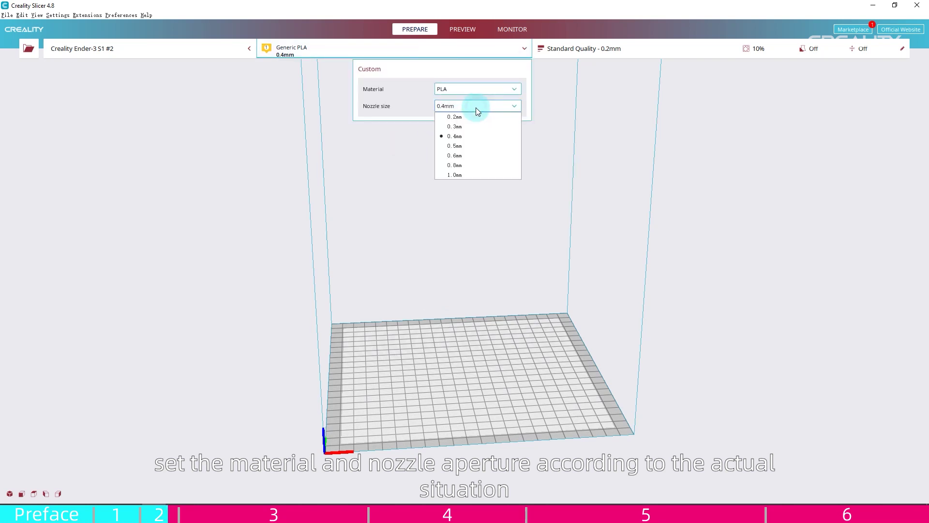
left_click(495, 218)
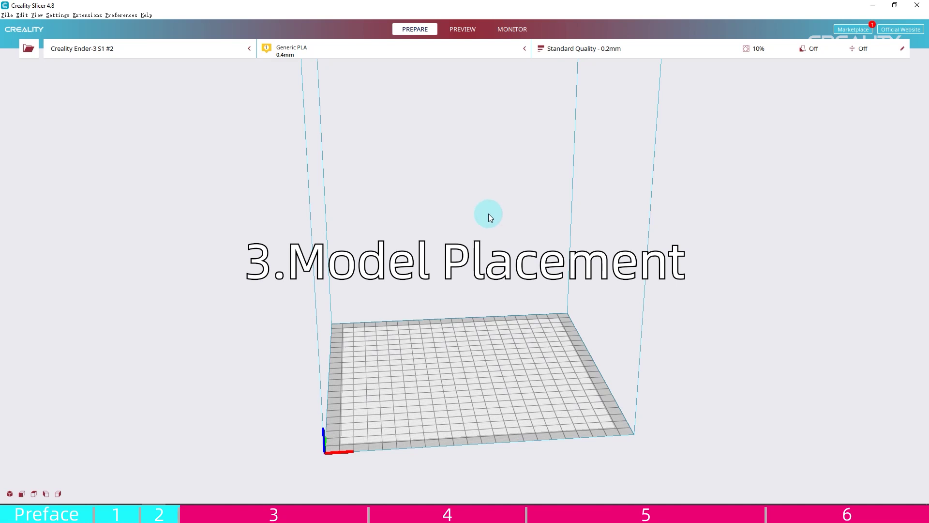
Step: Import the Body.stl dog model onto the build plate
left_click(30, 50)
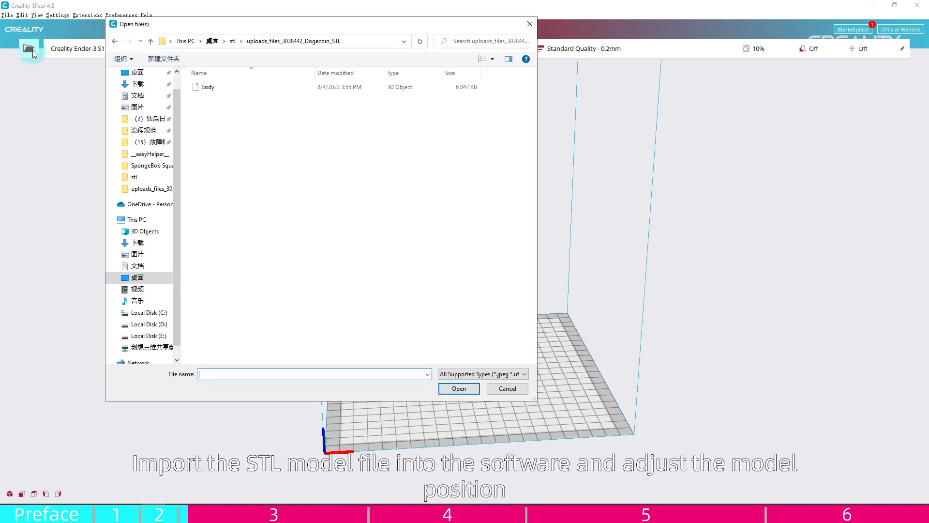
left_click(266, 87)
left_click(460, 390)
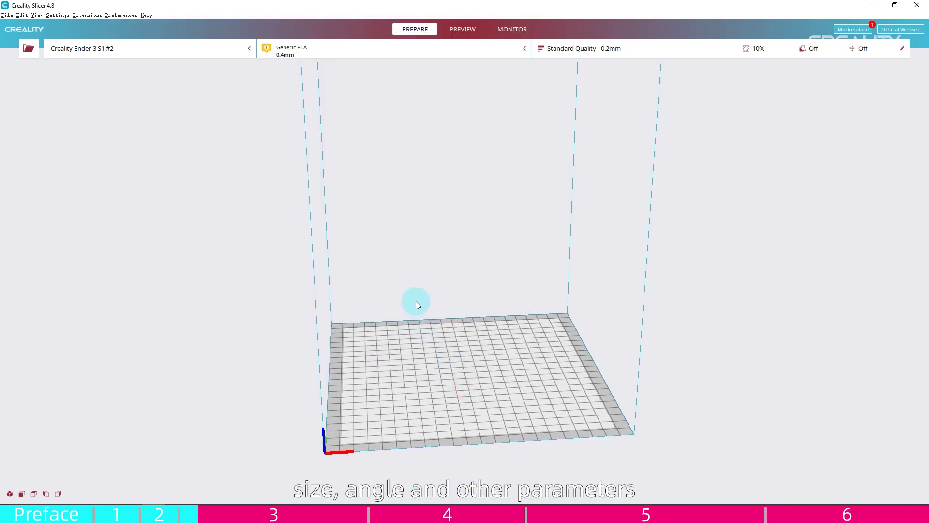
Step: Select the dog and try the scale, rotate and move tools
left_click(481, 356)
right_click_drag(481, 355, 248, 374)
key("s")
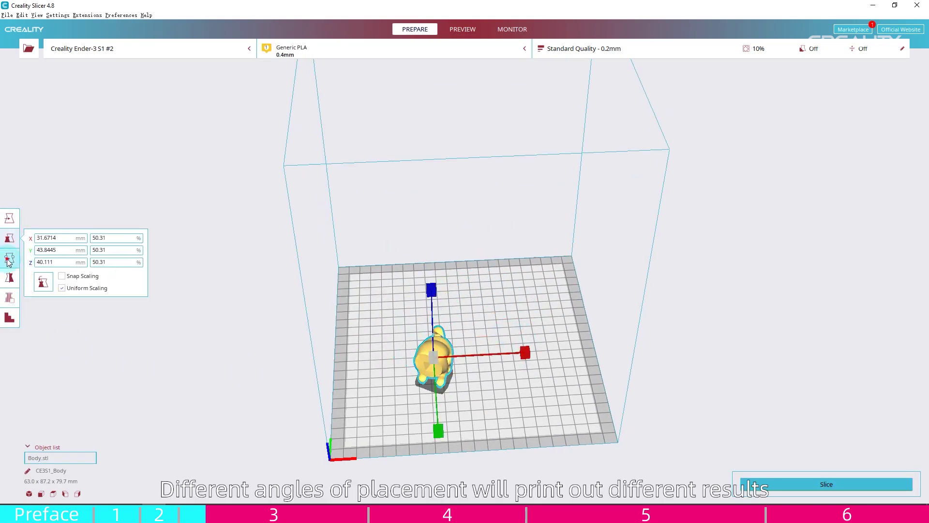
key("r")
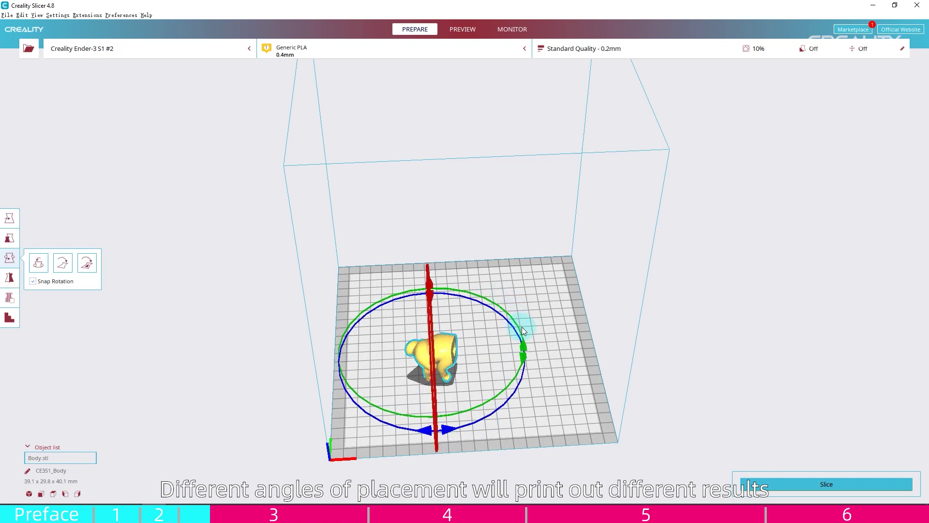
left_click(9, 218)
right_click_drag(484, 387, 435, 344)
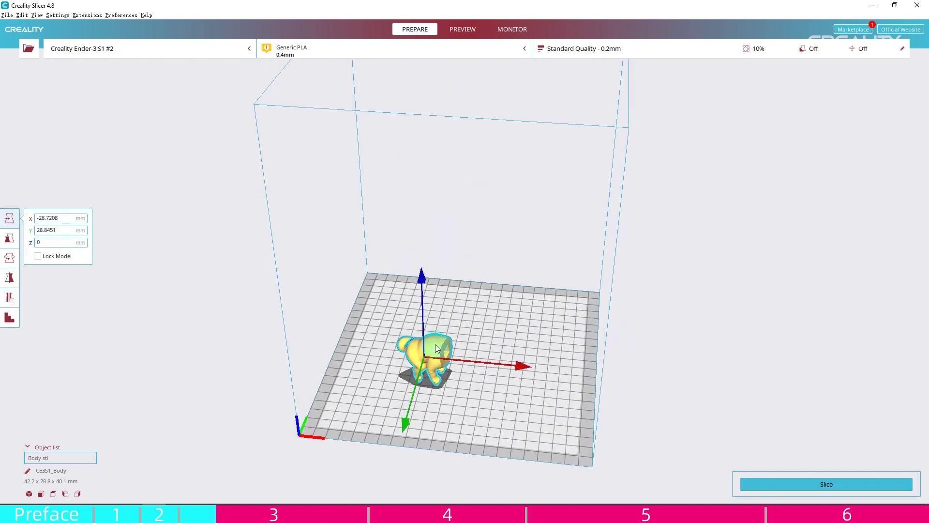
Step: Make one copy of the dog with Multiply Selected Model and place it beside the original
right_click(492, 343)
left_click(492, 368)
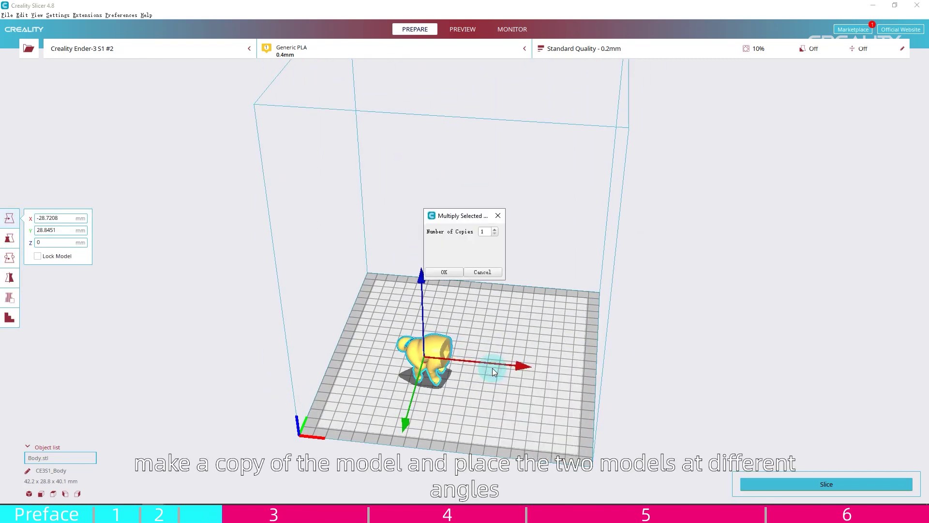
left_click(445, 272)
right_click_drag(481, 312, 467, 388)
left_click_drag(446, 310, 494, 304)
Step: Rotate the copy 75° to a different angle
left_click(9, 258)
right_click_drag(324, 293, 481, 266)
left_click_drag(481, 266, 452, 378)
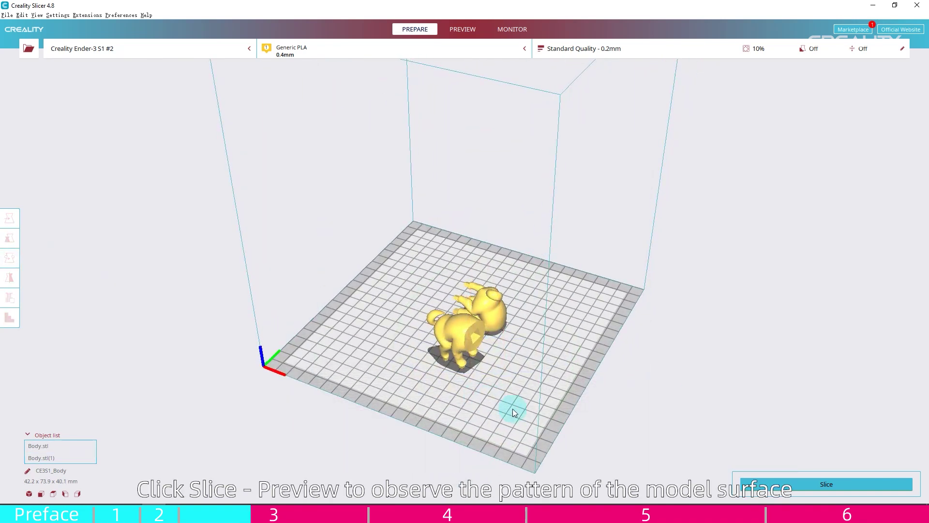
Step: Slice both dogs and open the layer preview, estimated at 2 hours 10 minutes and 13g
key("ctrl+p")
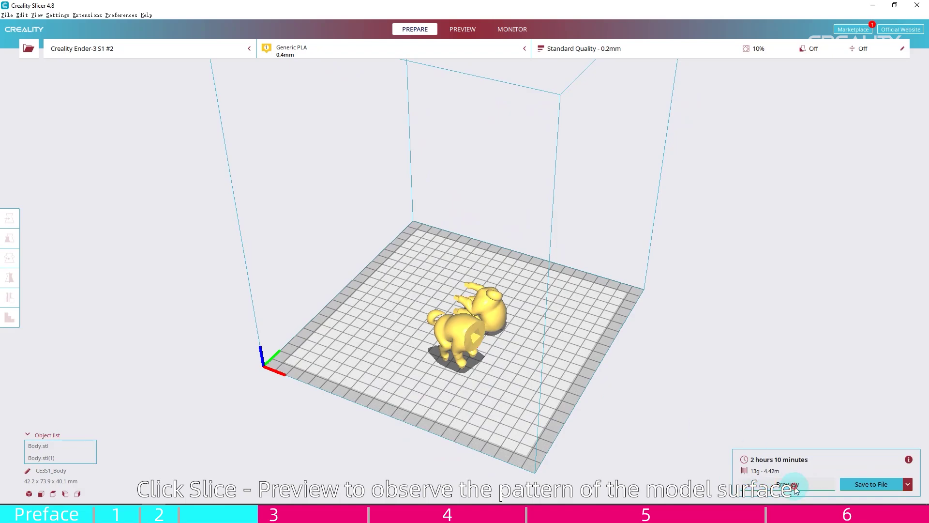
left_click(788, 485)
scroll(492, 387, "up", 6)
scroll(499, 362, "up", 3)
Step: Orbit and zoom the layer preview to inspect the dogs from the sides and back
right_click_drag(483, 305, 434, 315)
right_click_drag(393, 151, 547, 257)
scroll(611, 199, "up", 4)
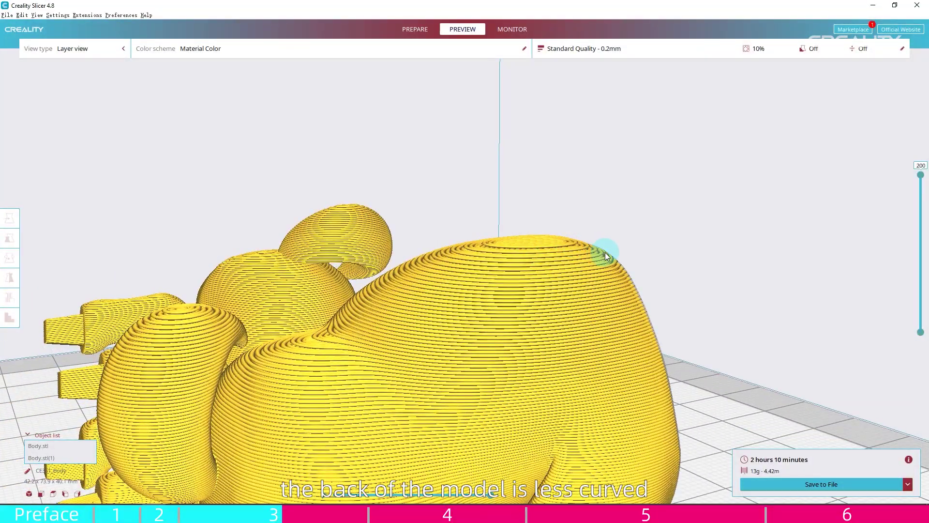
right_click_drag(637, 319, 527, 336)
scroll(441, 331, "down", 3)
scroll(585, 355, "up", 5)
scroll(528, 336, "up", 2)
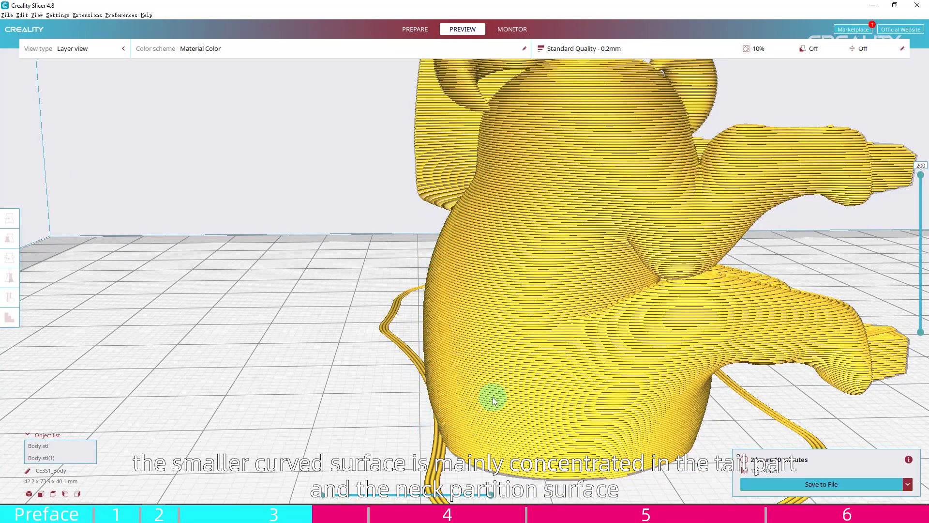
right_click_drag(613, 363, 513, 270)
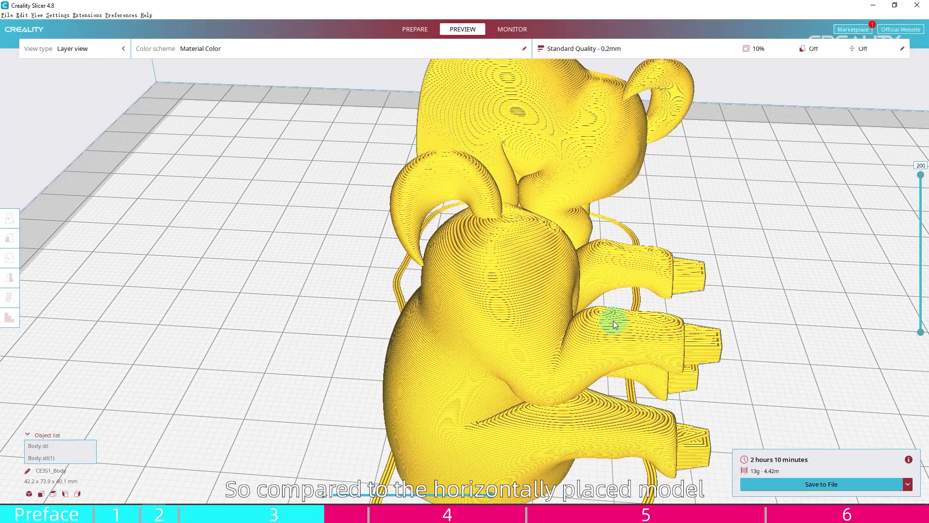
right_click_drag(363, 357, 384, 187)
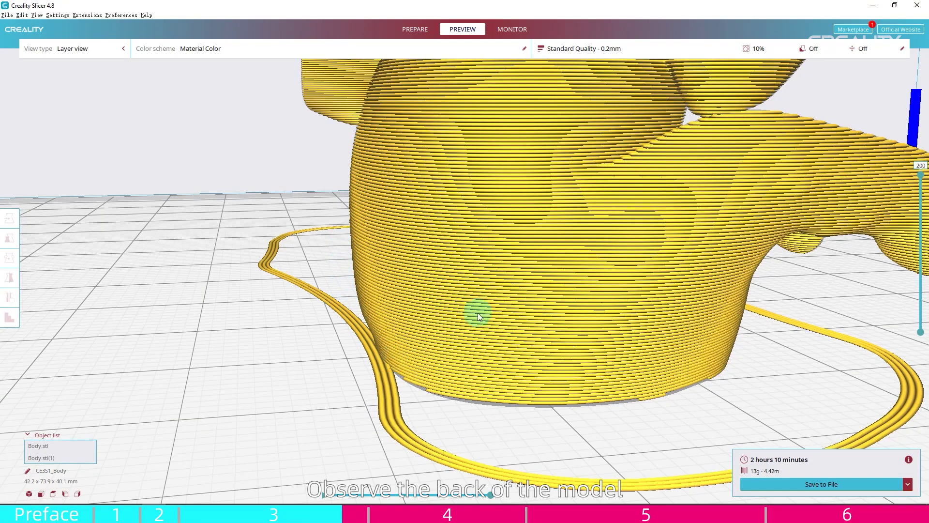
right_click_drag(478, 313, 507, 339)
scroll(410, 314, "down", 10)
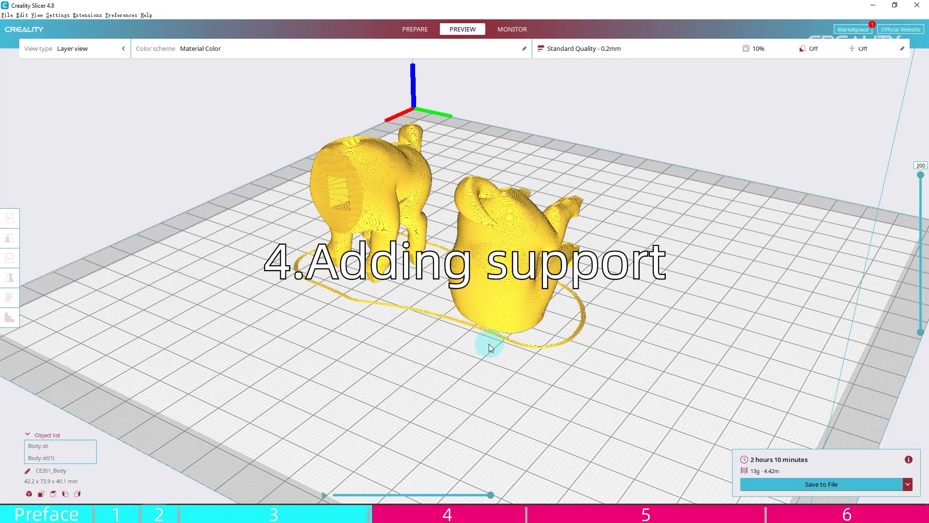
Step: Return to Prepare and look beneath the dog at its red overhang areas
left_click(408, 31)
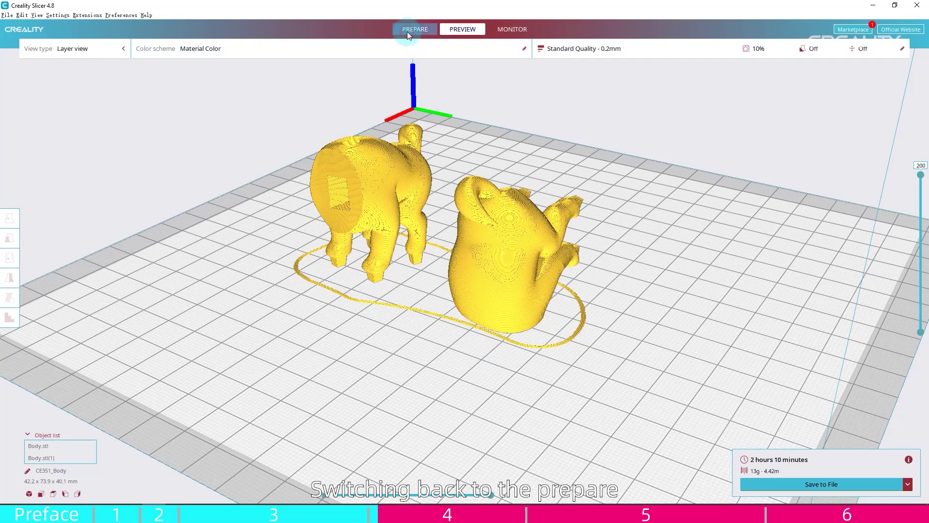
right_click_drag(457, 312, 408, 276)
right_click_drag(295, 216, 468, 307)
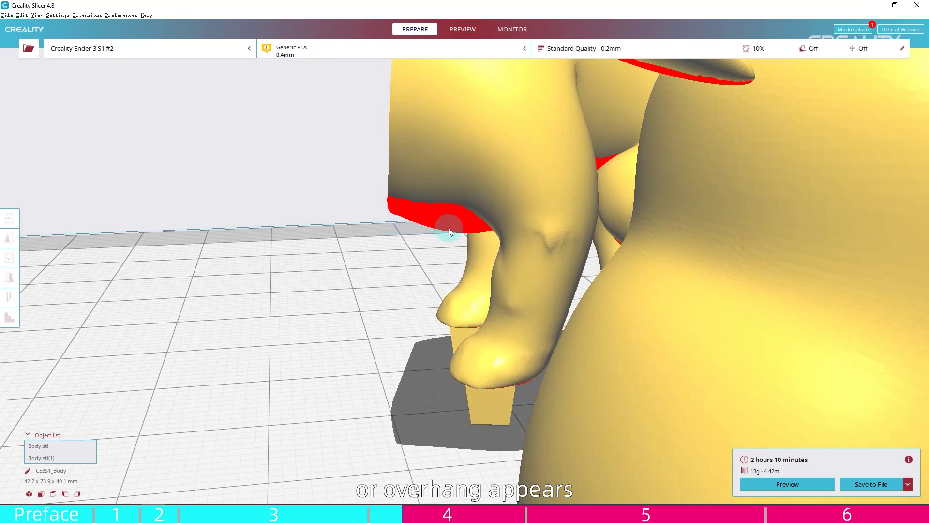
right_click_drag(483, 397, 448, 433)
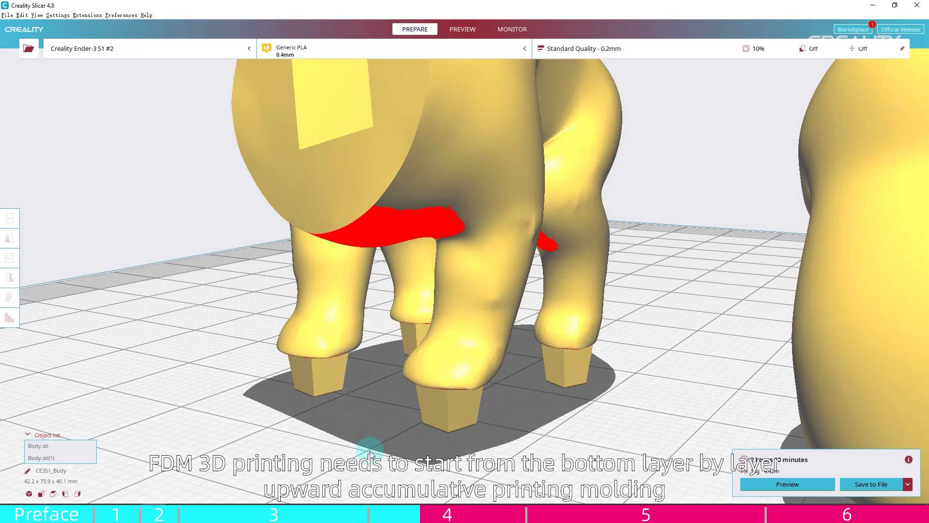
right_click_drag(332, 316, 537, 270)
right_click_drag(529, 151, 558, 236)
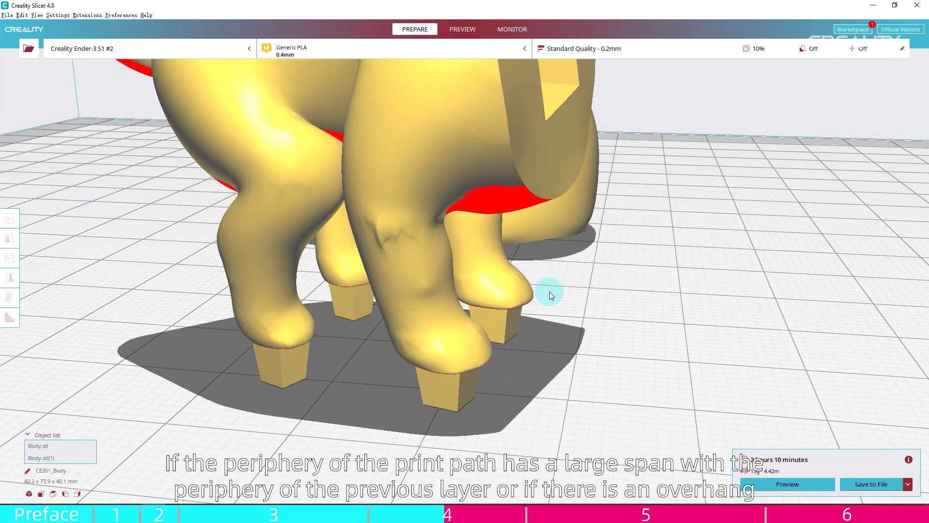
right_click_drag(548, 289, 506, 201)
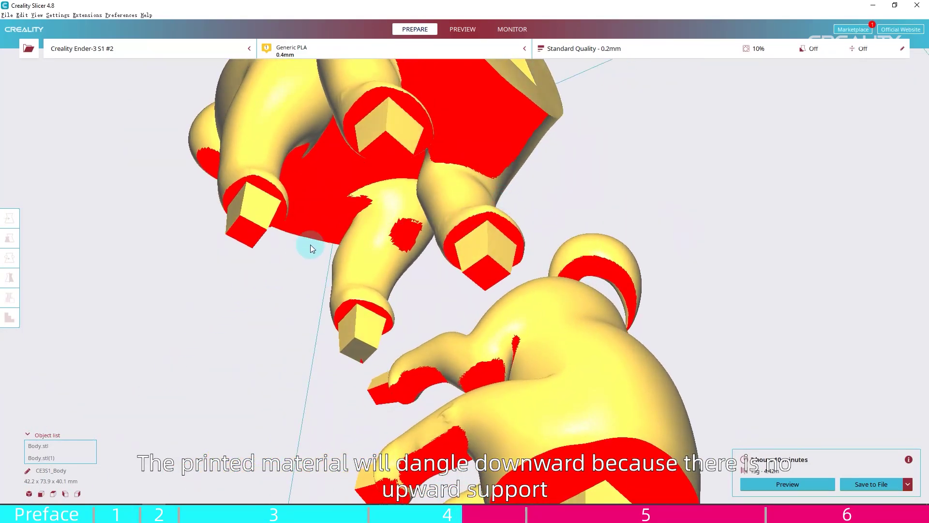
Step: Place two custom support columns under the tilted dog's raised legs
left_click(339, 183)
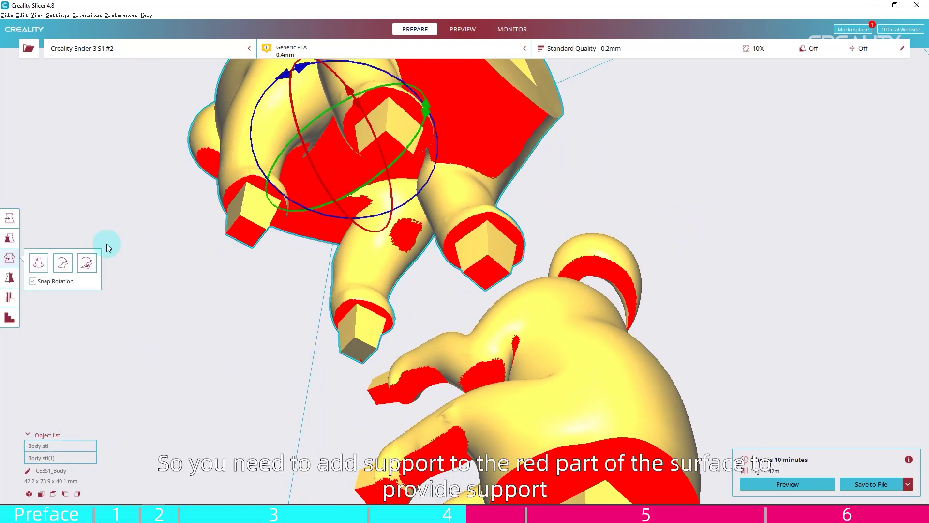
left_click(7, 320)
right_click_drag(233, 219, 314, 248)
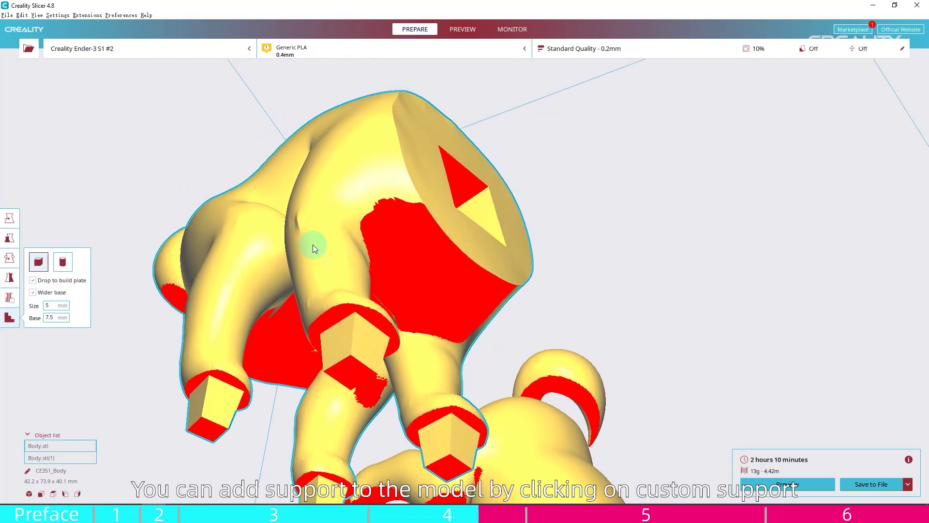
left_click(417, 220)
left_click(495, 291)
right_click_drag(519, 301, 372, 318)
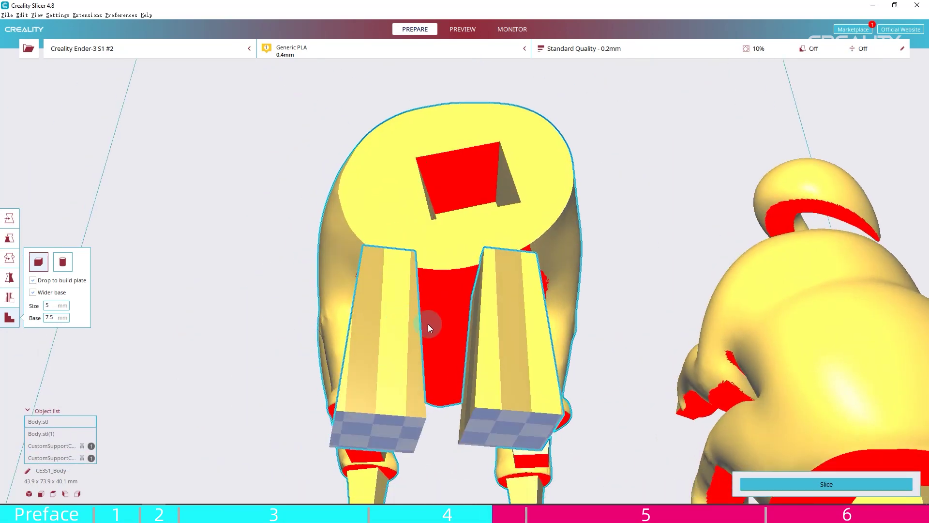
Step: Tick Support in Print settings and reslice, previewing a 3 hours 21 minutes, 19g estimate
left_click(564, 50)
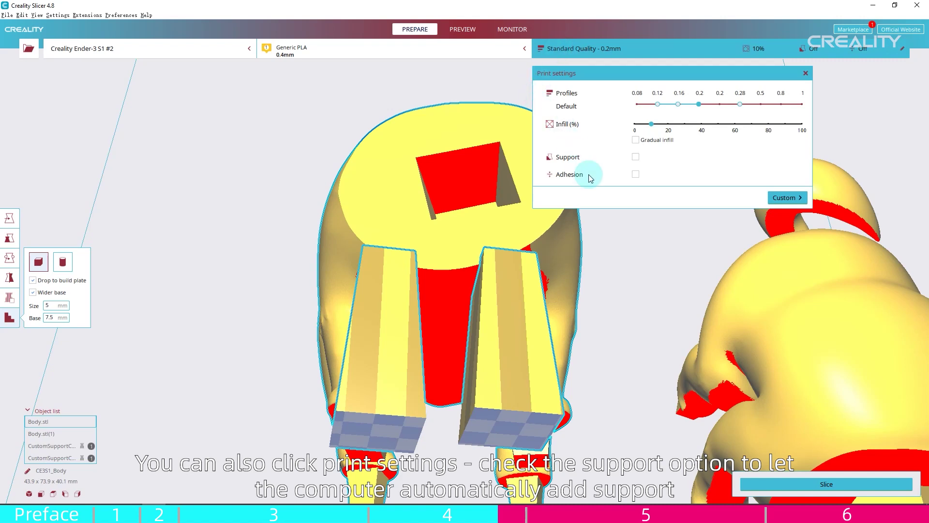
left_click(636, 158)
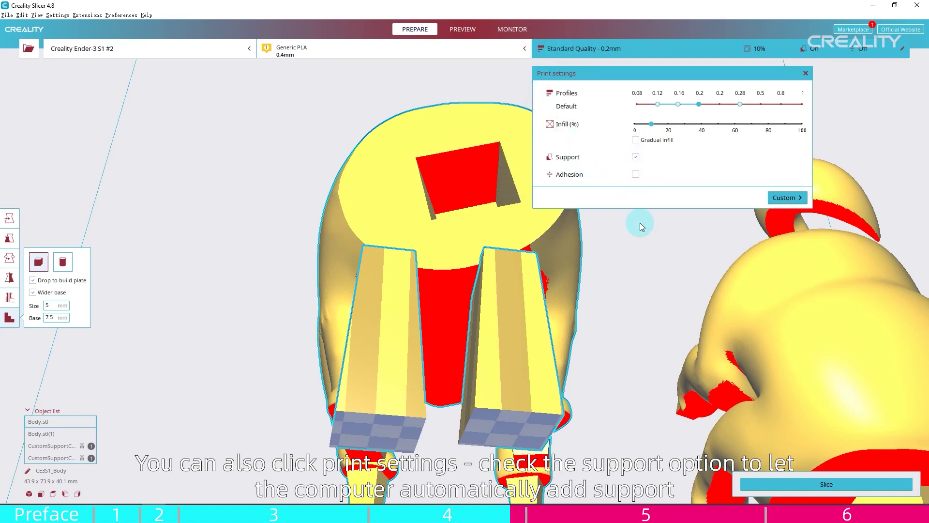
left_click(815, 484)
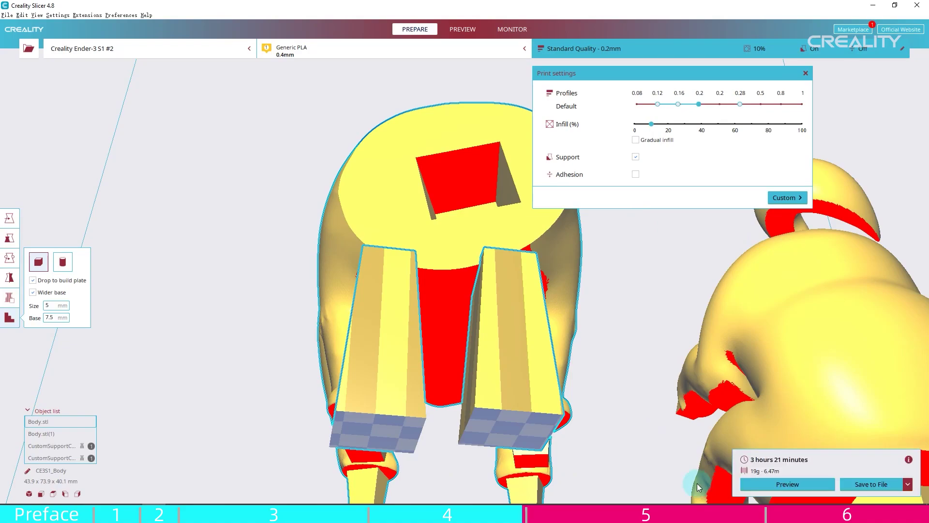
left_click(777, 484)
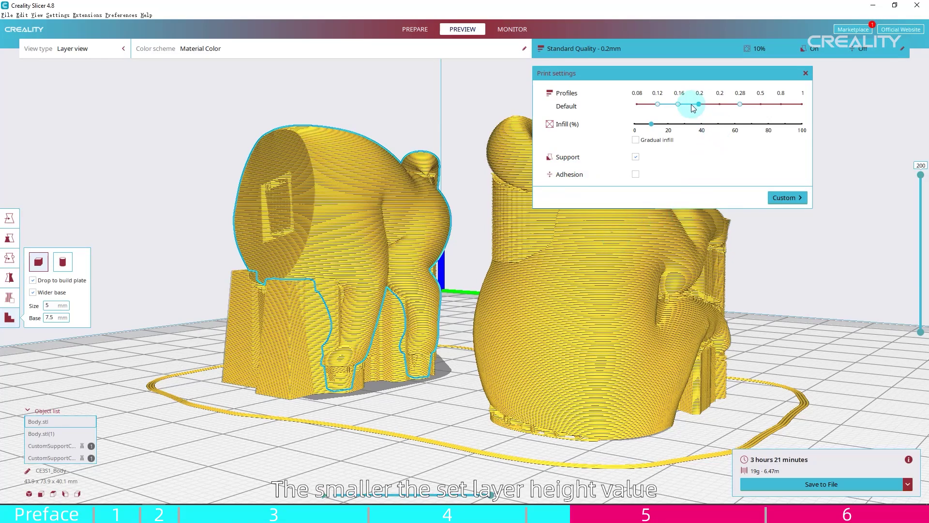
Step: Switch to the 0.12 mm Super Quality profile and reslice, now 5 hours 42 minutes and 21g
left_click_drag(700, 107, 658, 105)
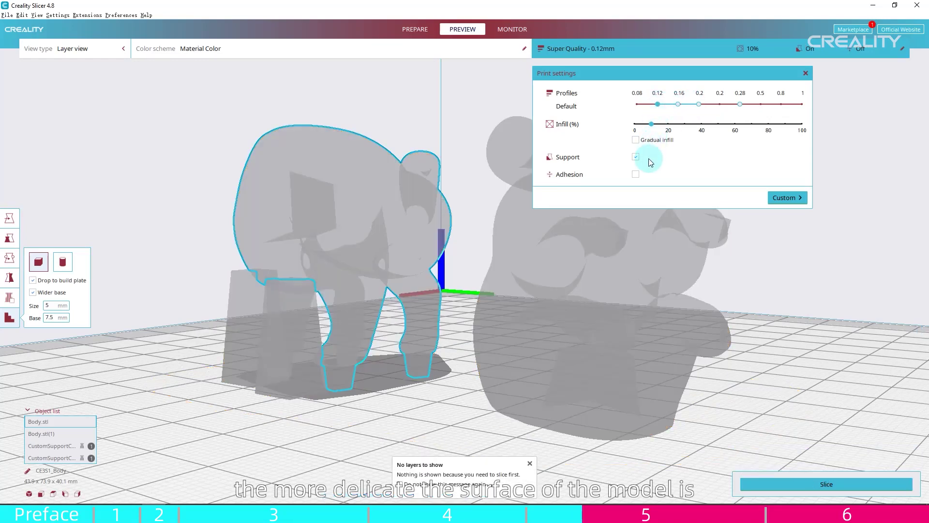
left_click(833, 486)
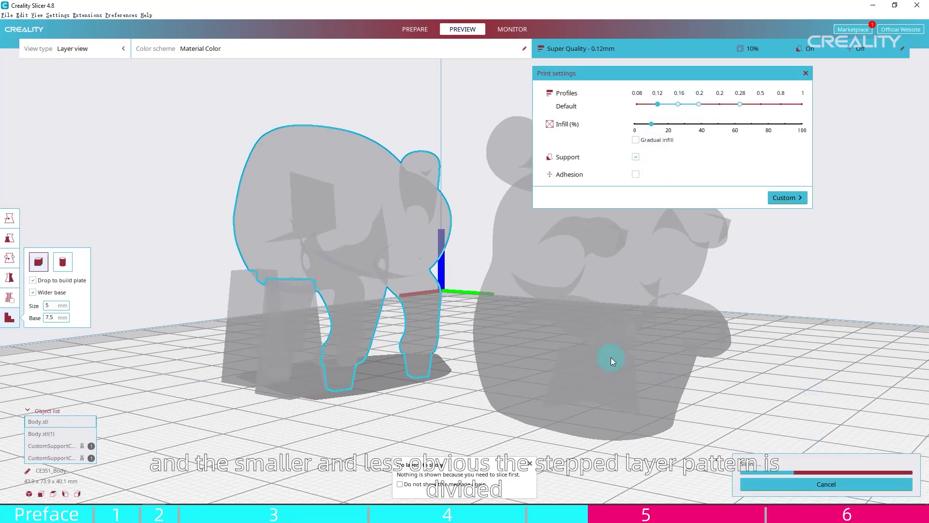
right_click_drag(432, 280, 496, 281)
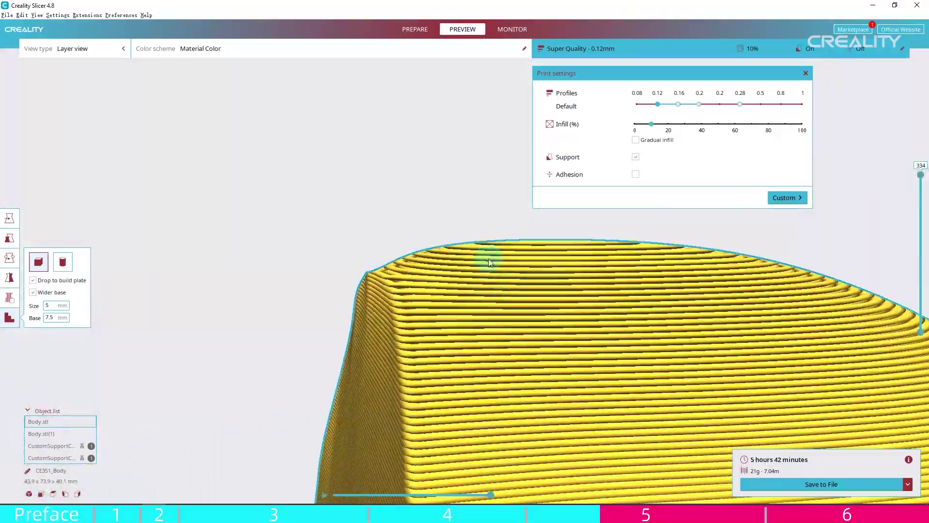
scroll(490, 259, "down", 5)
right_click_drag(406, 269, 640, 338)
scroll(606, 271, "down", 6)
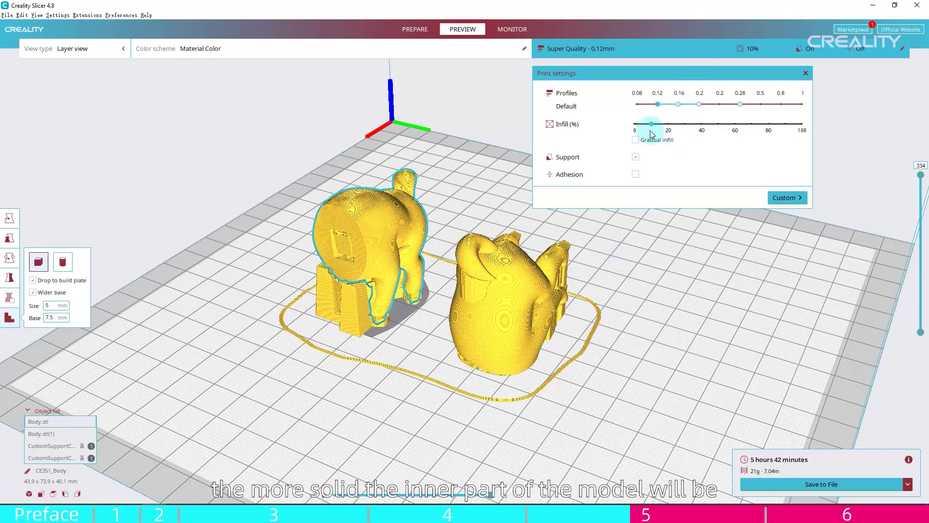
Step: Set infill to 0% and slice, limiting the preview to layer 277
left_click_drag(653, 127, 627, 125)
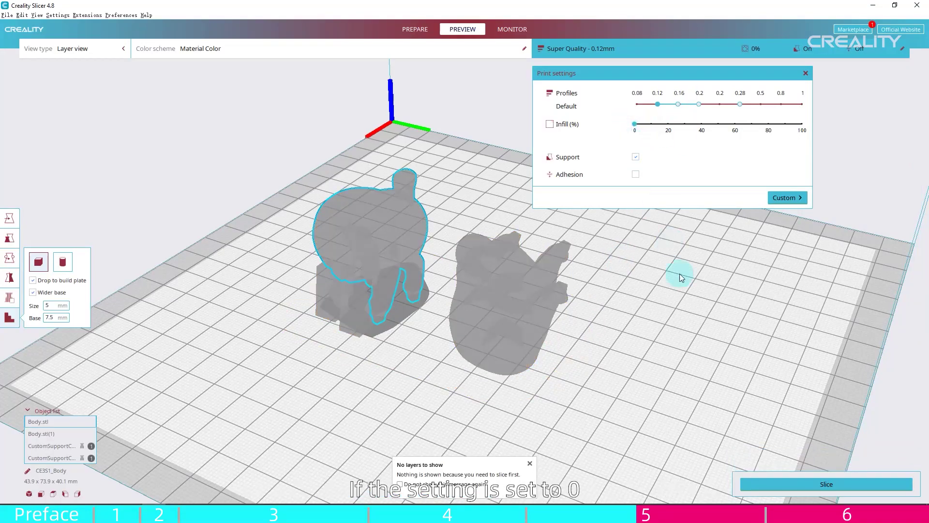
left_click(807, 485)
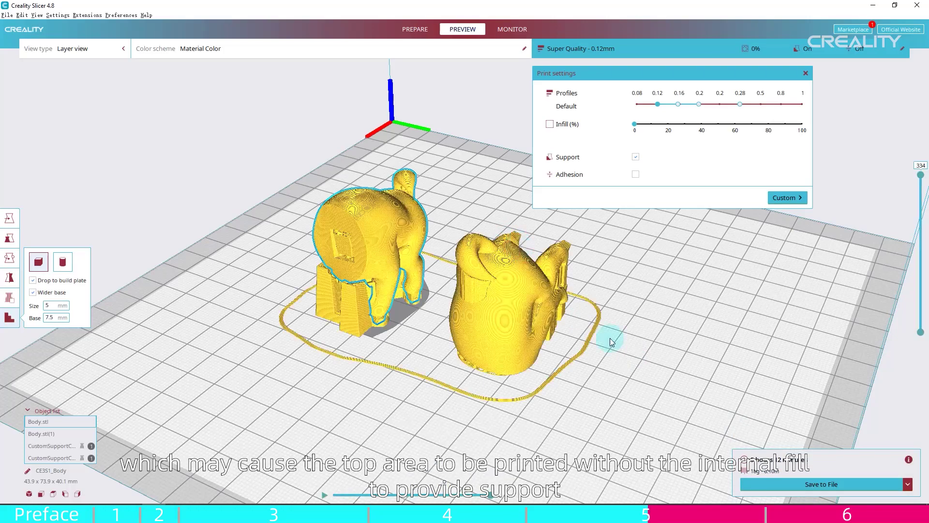
left_click_drag(921, 175, 921, 208)
Step: Inspect the front model's top layers, then go back to the prepare view
scroll(884, 225, "up", 5)
scroll(498, 312, "up", 5)
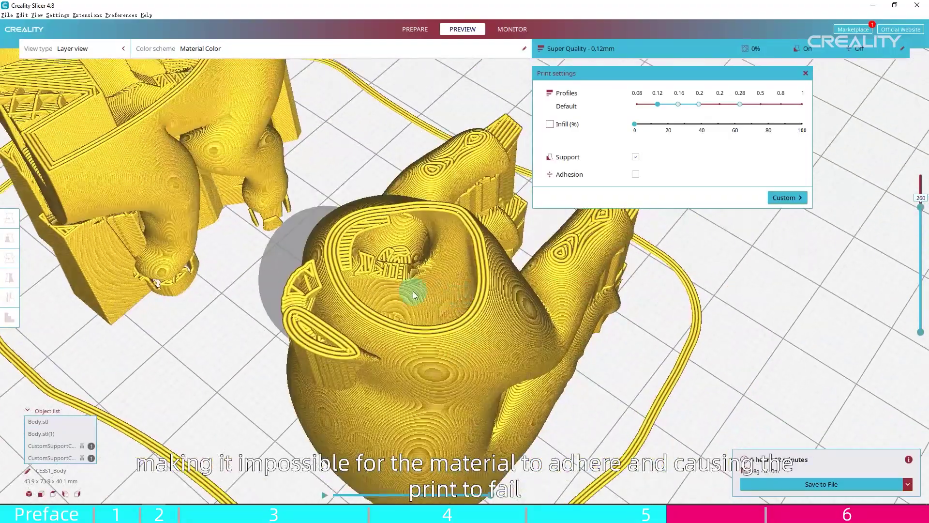
right_click_drag(386, 283, 350, 233)
left_click_drag(921, 207, 921, 205)
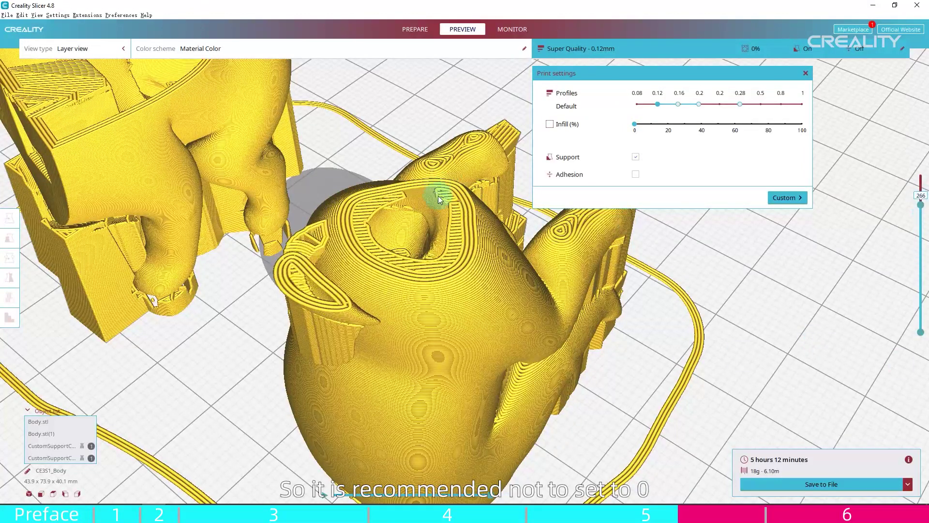
scroll(469, 347, "down", 10)
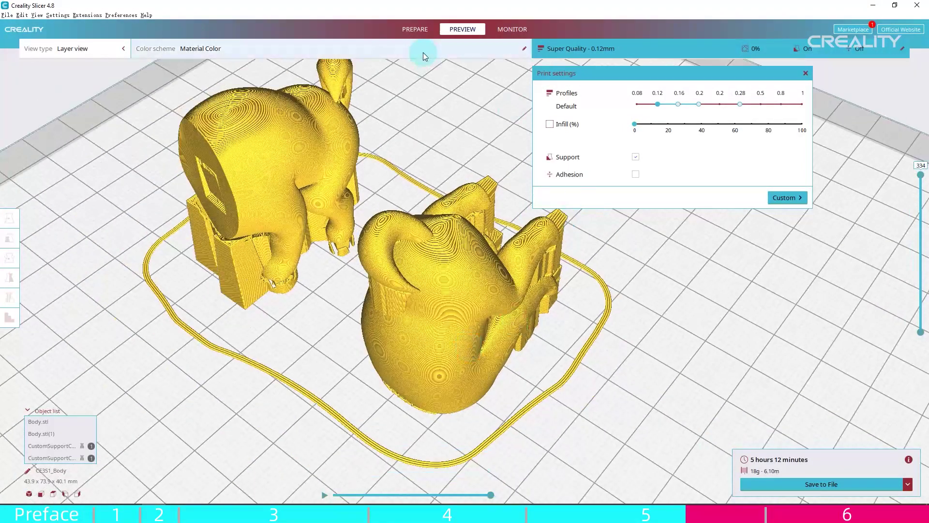
left_click(415, 29)
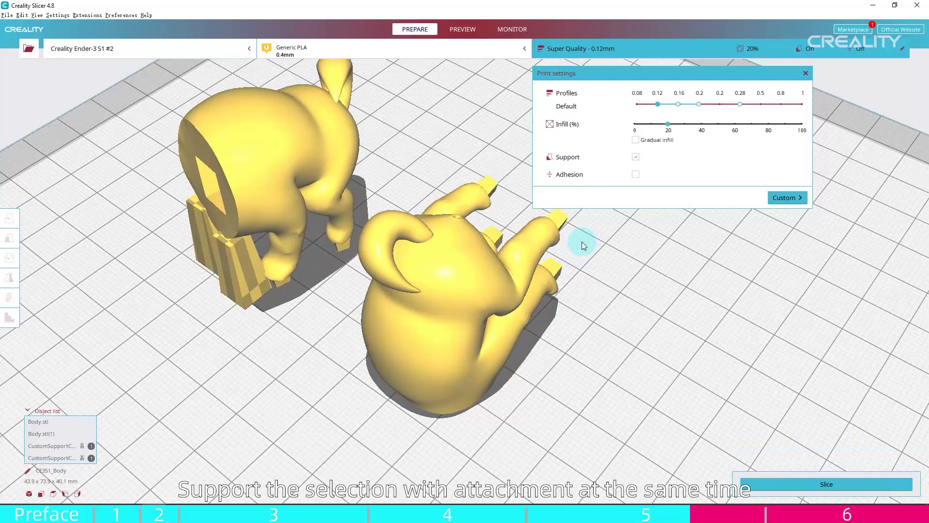
Step: Enable build plate adhesion and reslice, checking the brim at 6 hours 13 minutes and 24g
left_click(636, 175)
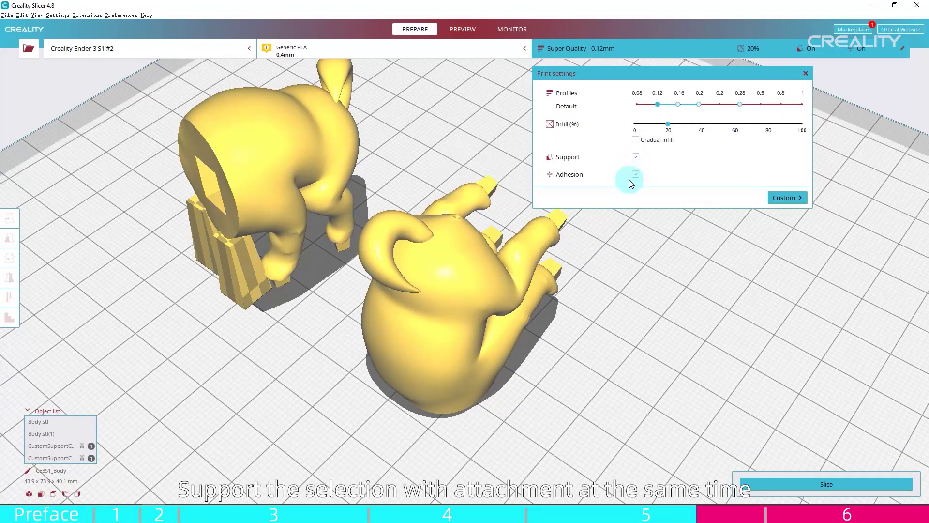
left_click(843, 488)
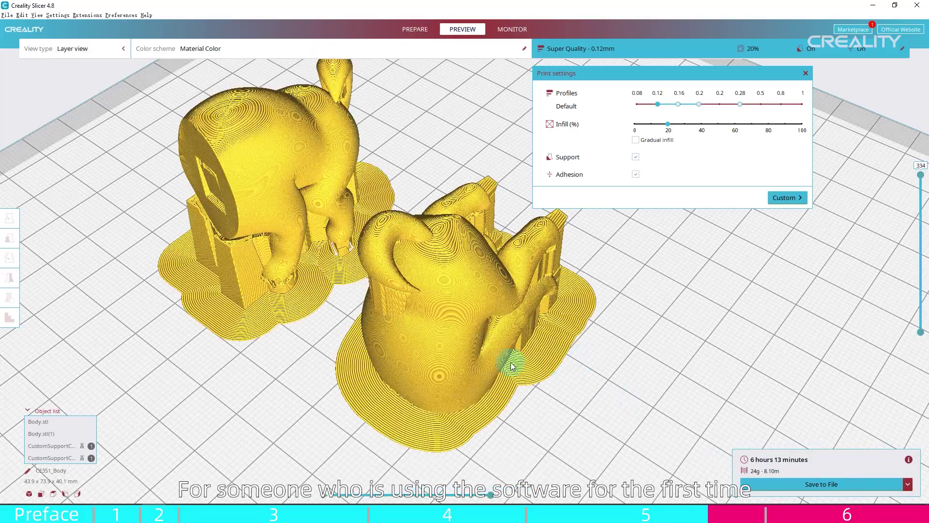
scroll(481, 366, "down", 5)
right_click_drag(514, 358, 392, 328)
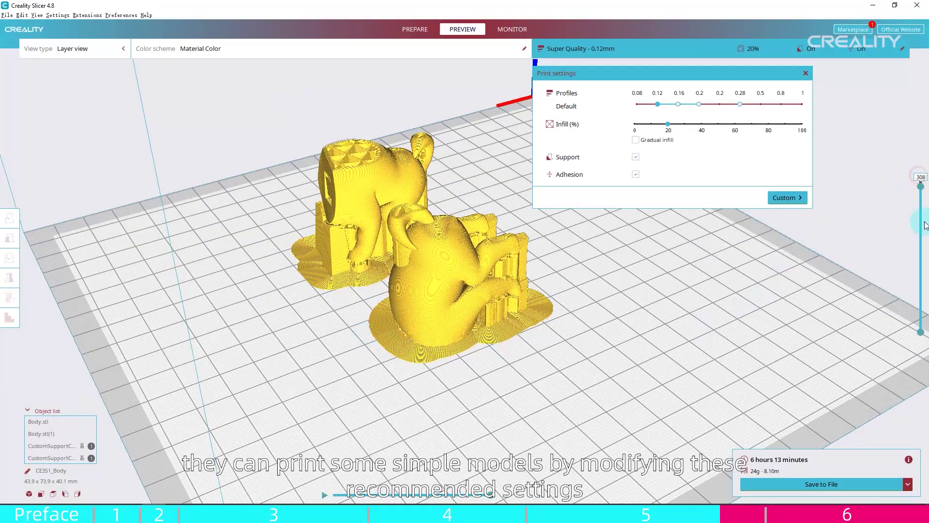
mouse_move(920, 175)
left_mouse_down()
mouse_move(913, 339)
mouse_move(918, 176)
left_mouse_up()
right_click_drag(632, 385, 927, 356)
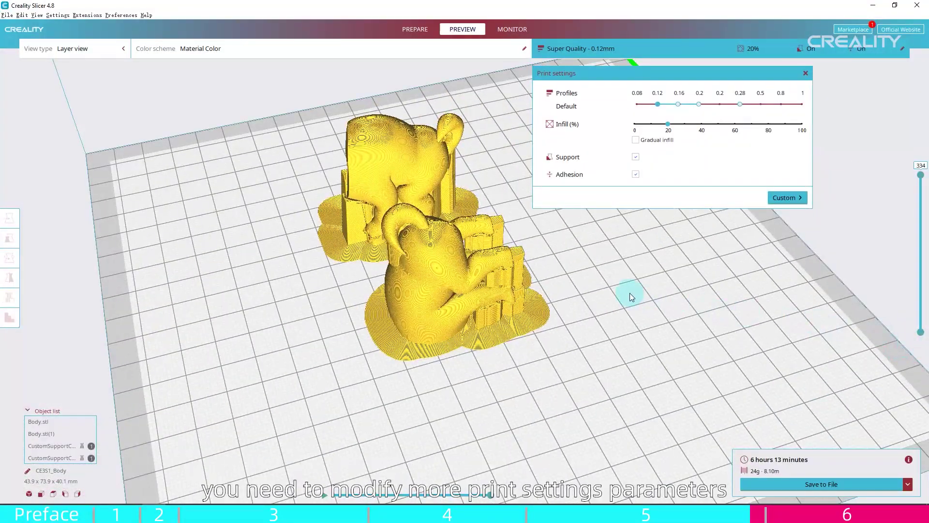
Step: Browse the detailed Custom print settings, then return to Recommended
left_click(786, 199)
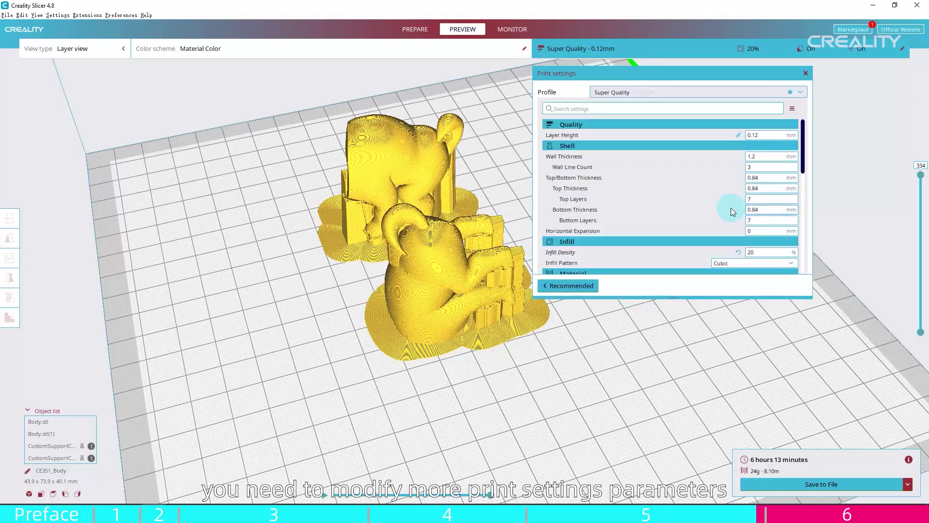
scroll(668, 246, "down", 5)
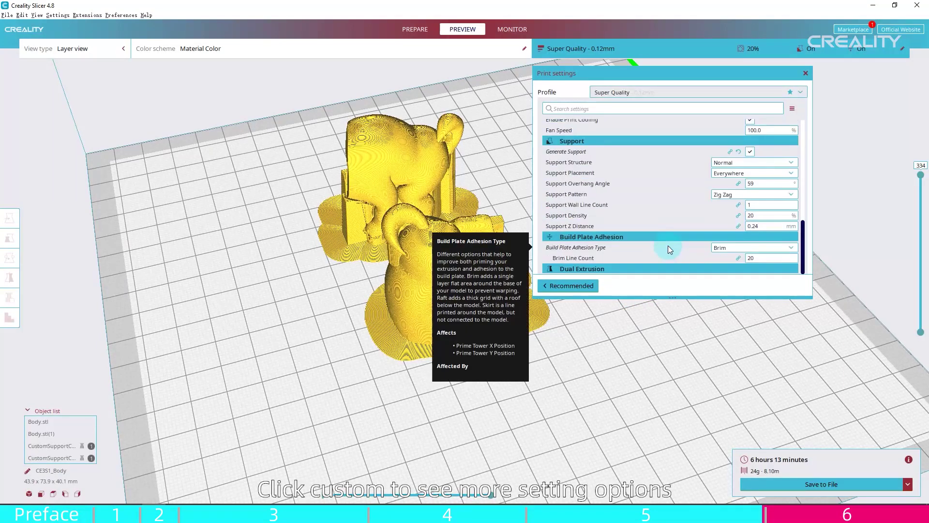
scroll(671, 242, "up", 5)
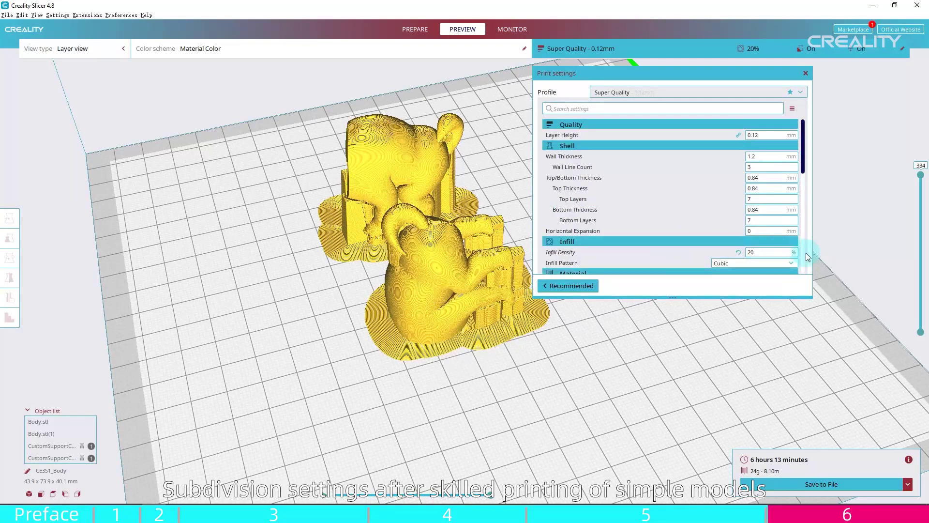
left_click(565, 287)
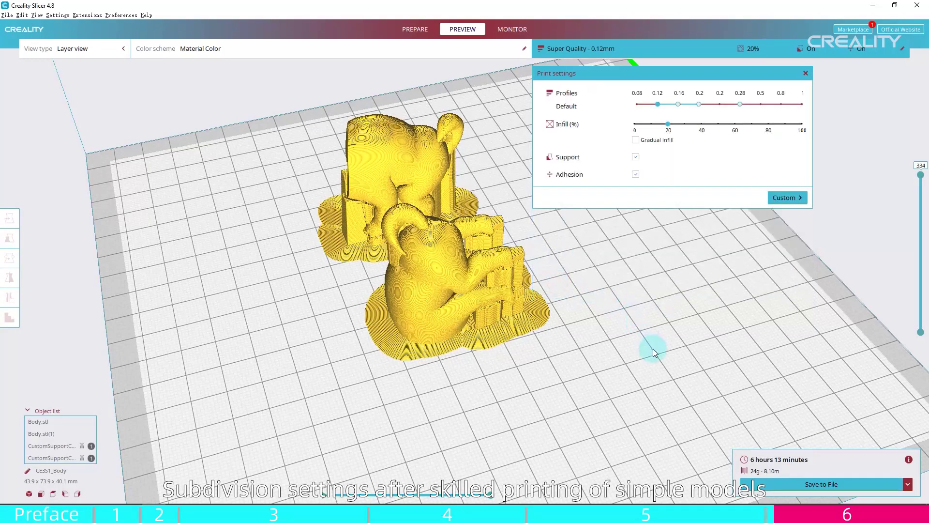
Step: Check the save destination options and select the front model on the plate
left_click(908, 484)
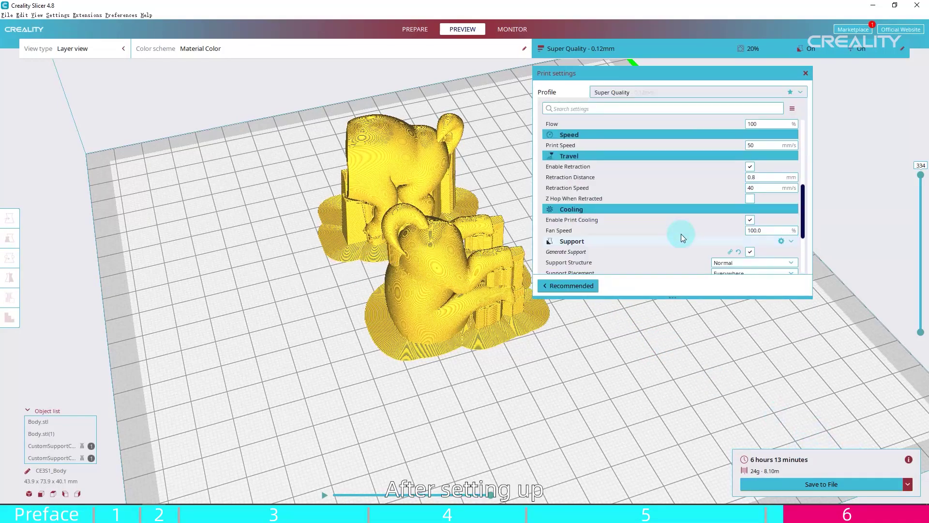
scroll(681, 233, "down", 3)
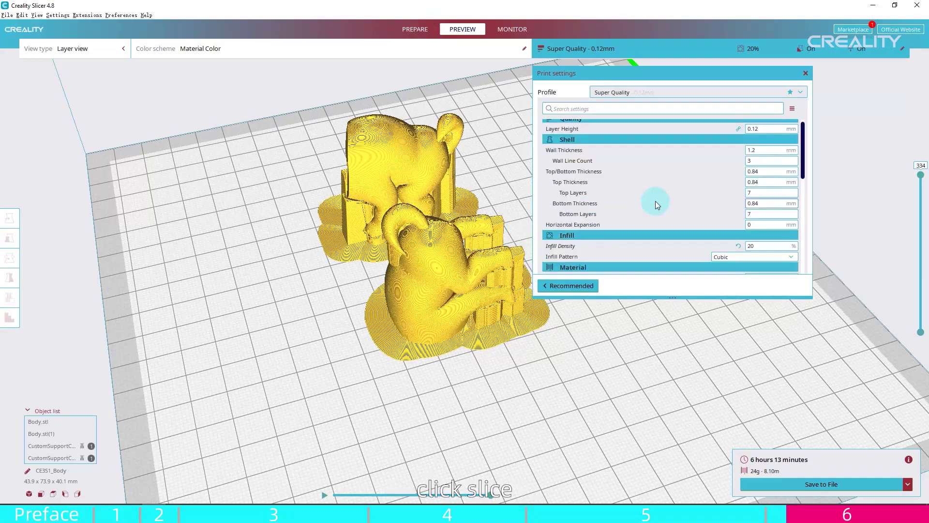
left_click(564, 285)
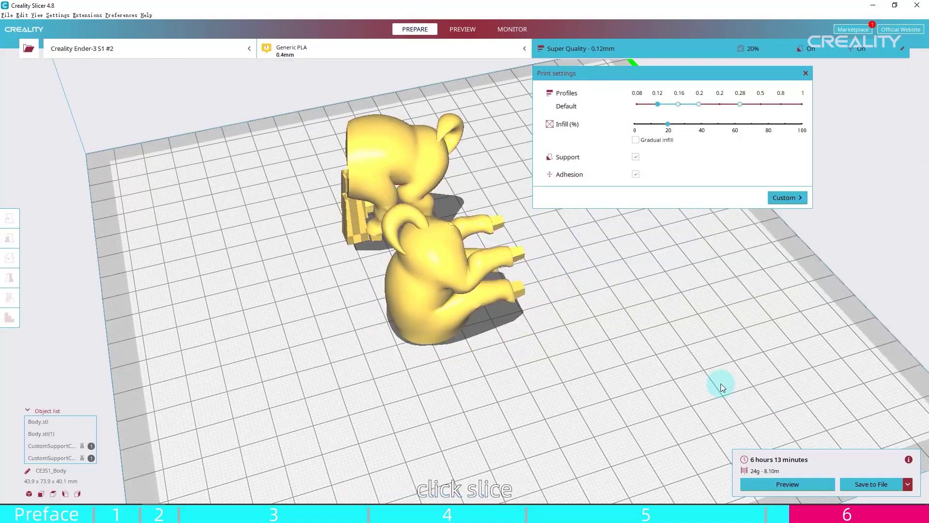
left_click(451, 290)
right_click_drag(451, 291, 605, 319)
Step: Reslice both dogs (6 hours 12 minutes, 24g) and open the layer preview
left_click(800, 484)
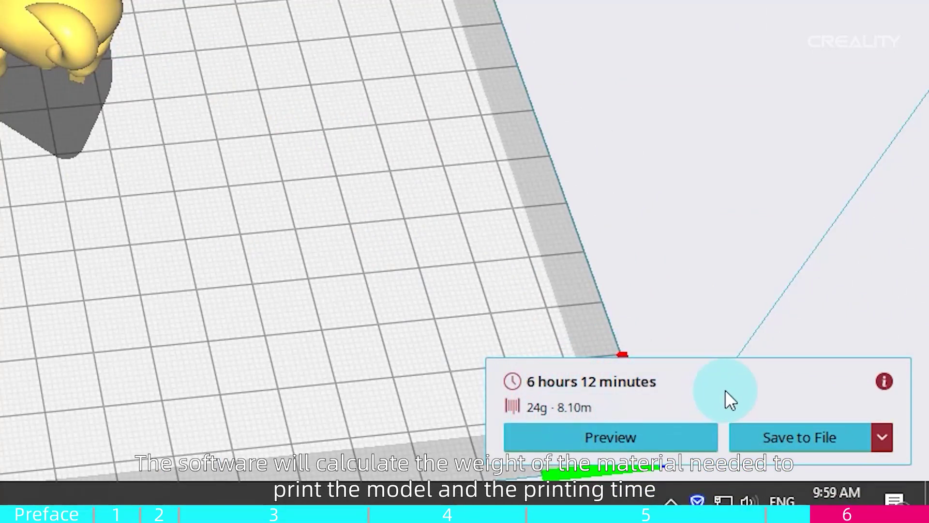
left_click(650, 426)
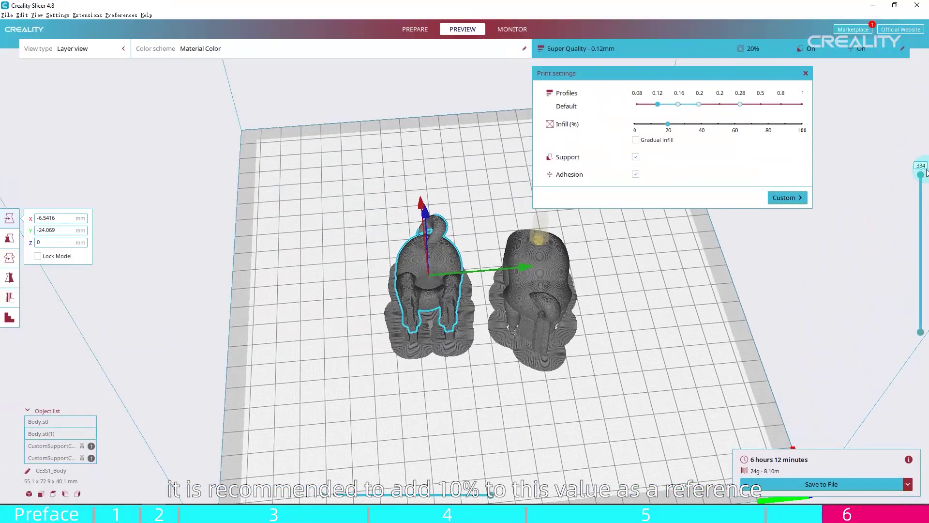